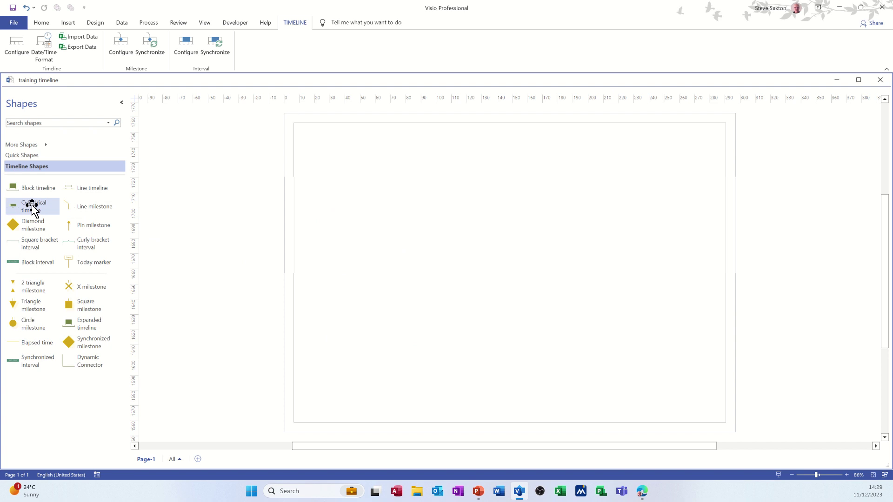
Place a cylindrical timeline from 13/11/2023 to 13/05/2024 with a Months scale
{"action": "mouse_move", "coordinate": [32, 205]}
{"action": "left_mouse_down"}
{"action": "mouse_move", "coordinate": [363, 204]}
{"action": "mouse_move", "coordinate": [445, 231]}
{"action": "mouse_move", "coordinate": [496, 230]}
{"action": "left_mouse_up"}
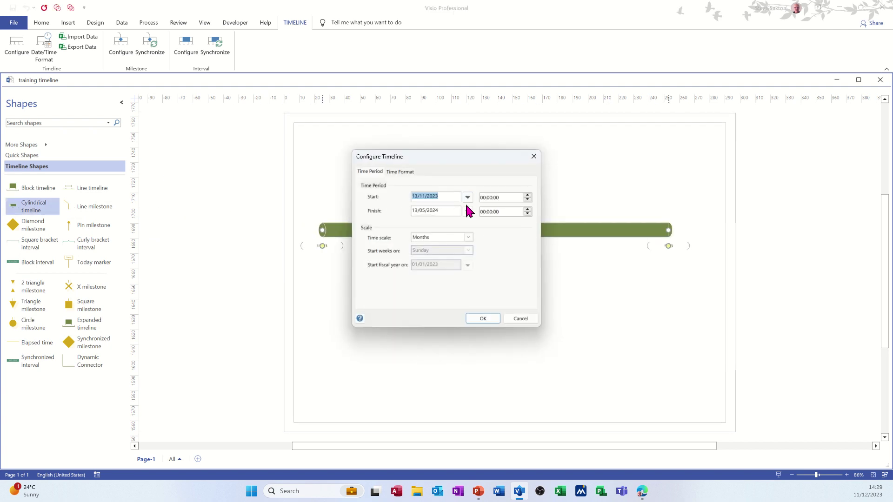
{"action": "left_click", "coordinate": [478, 319]}
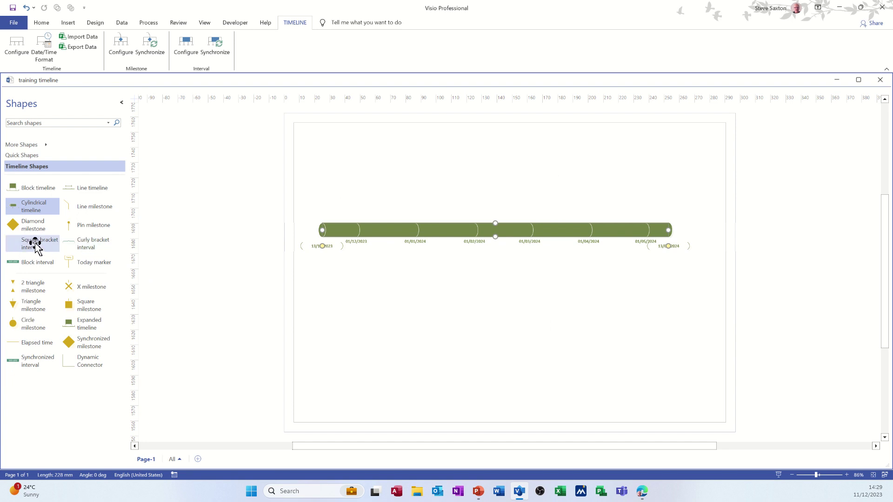
Add three square-bracket intervals described Phase 1, Phase 2 and Phase 3 on the timeline
{"action": "left_click_drag", "start_coordinate": [36, 247], "coordinate": [363, 225]}
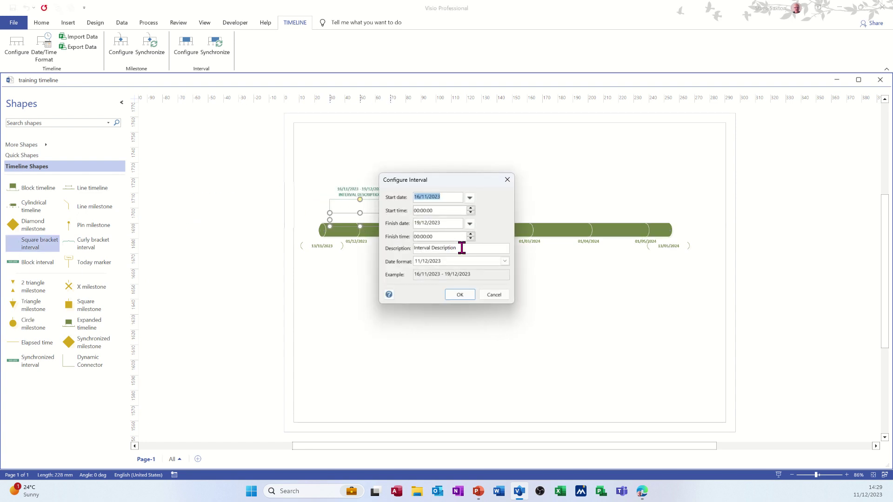
{"action": "left_click", "coordinate": [461, 248]}
{"action": "left_click_drag", "start_coordinate": [462, 248], "coordinate": [410, 245]}
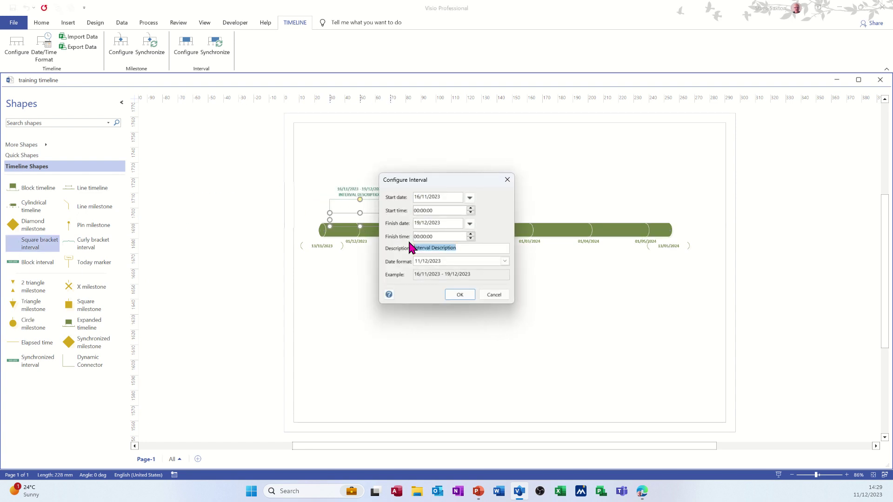
{"action": "type", "text": "Phase 1"}
{"action": "left_click", "coordinate": [460, 294]}
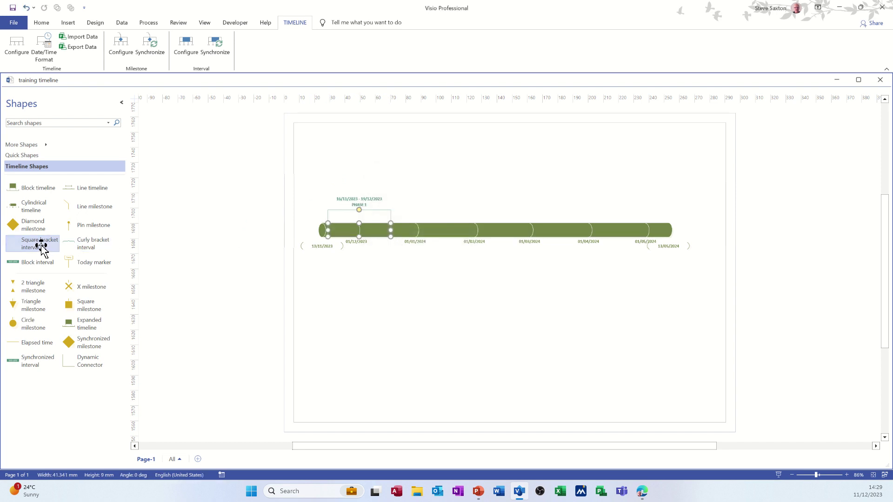
{"action": "left_click_drag", "start_coordinate": [40, 245], "coordinate": [425, 228]}
{"action": "left_click_drag", "start_coordinate": [466, 250], "coordinate": [415, 248]}
{"action": "type", "text": "Phase 2"}
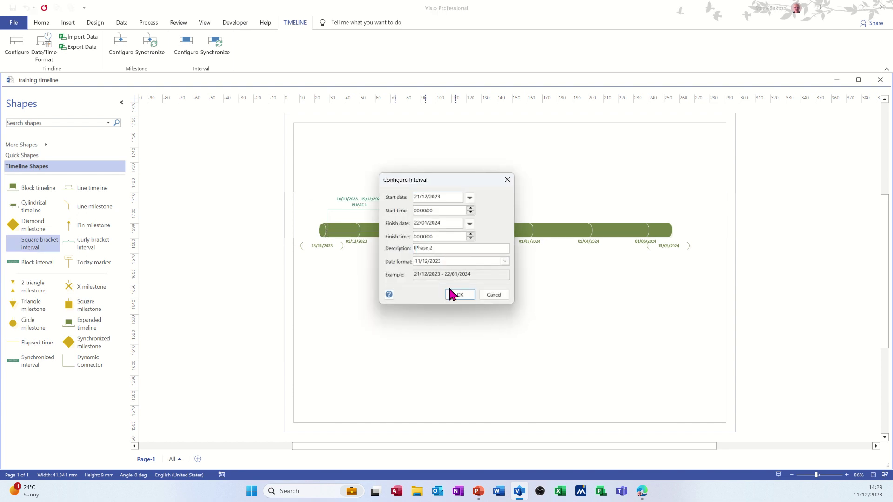
{"action": "left_click", "coordinate": [450, 295]}
{"action": "left_click_drag", "start_coordinate": [30, 244], "coordinate": [415, 250]}
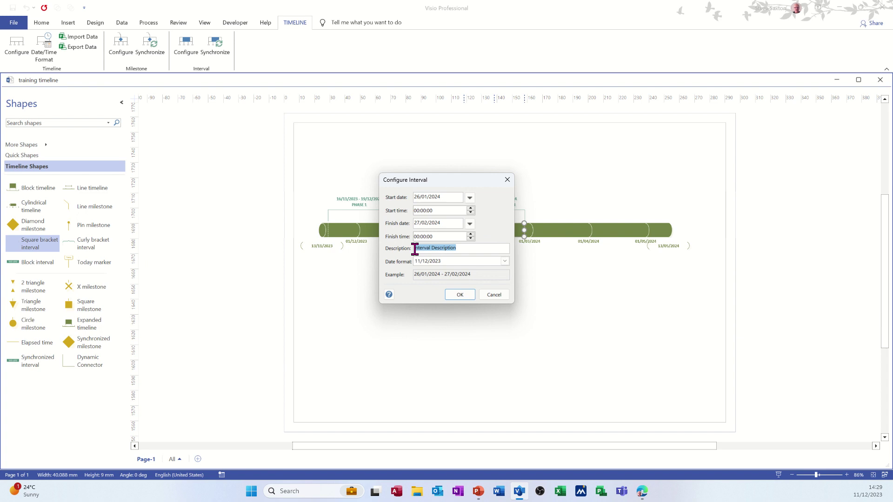
{"action": "type", "text": "Phase 3"}
{"action": "left_click", "coordinate": [459, 295]}
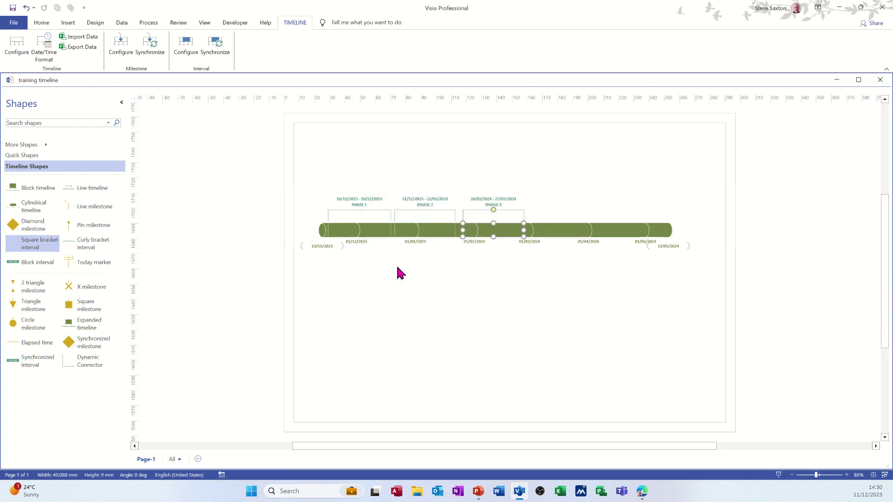
Give the timeline an End arrowhead, then box-select all the timeline shapes
{"action": "right_click", "coordinate": [648, 231]}
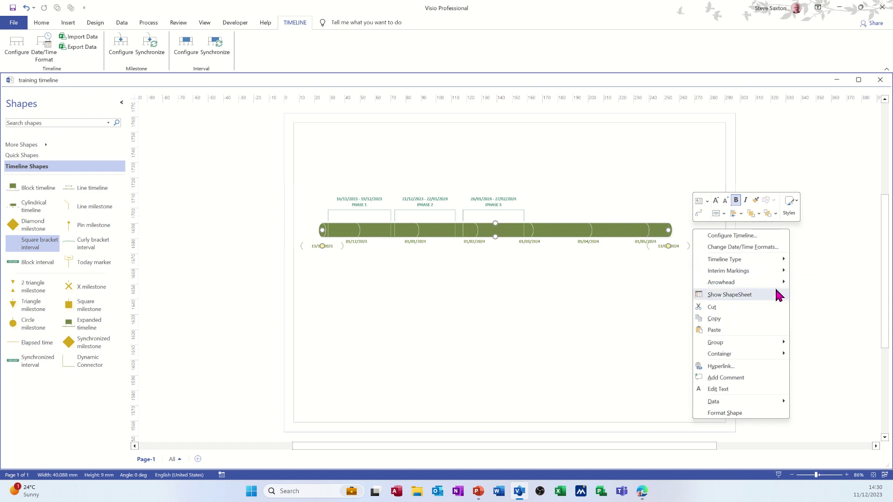
{"action": "mouse_move", "coordinate": [777, 282]}
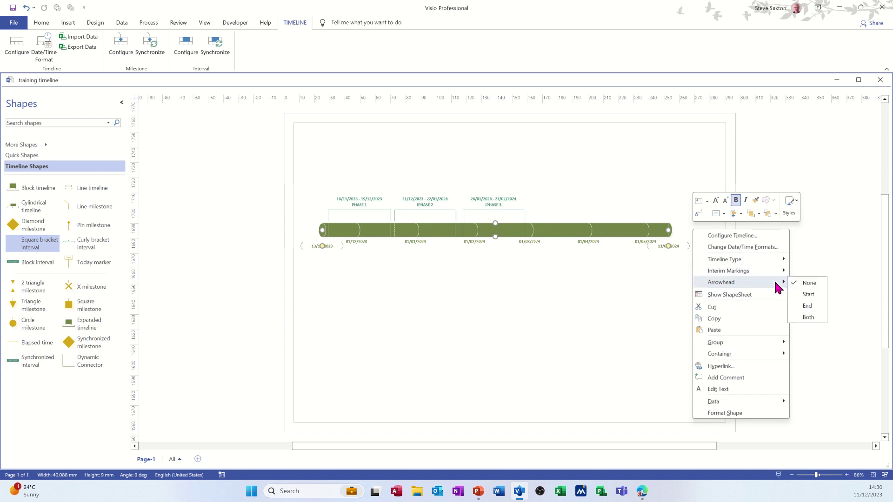
{"action": "left_click", "coordinate": [808, 306]}
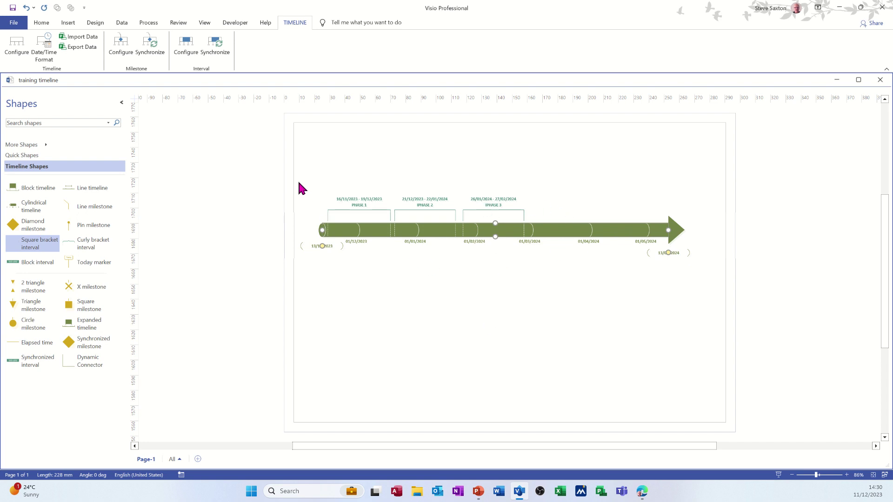
{"action": "left_click_drag", "start_coordinate": [301, 188], "coordinate": [703, 281]}
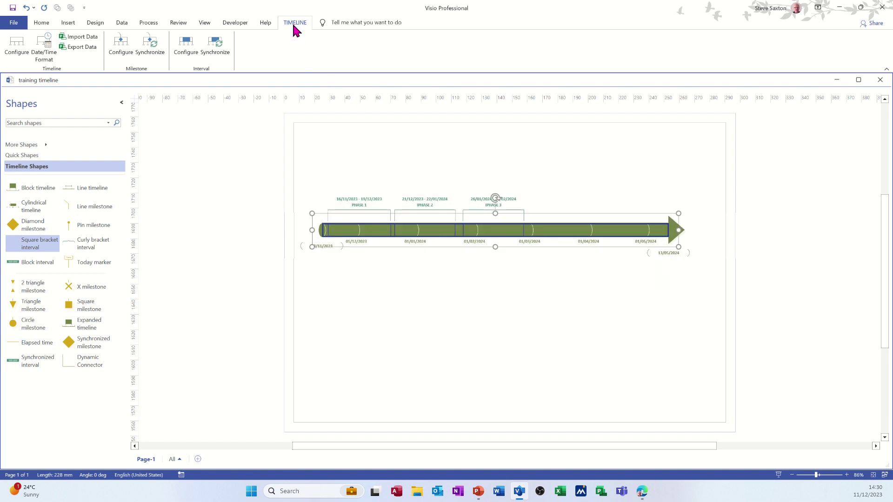
Dismiss the one-timeline-at-a-time export warning and select only the timeline
{"action": "left_click", "coordinate": [237, 23]}
{"action": "left_click", "coordinate": [207, 25]}
{"action": "left_click", "coordinate": [294, 24]}
{"action": "left_click", "coordinate": [82, 49]}
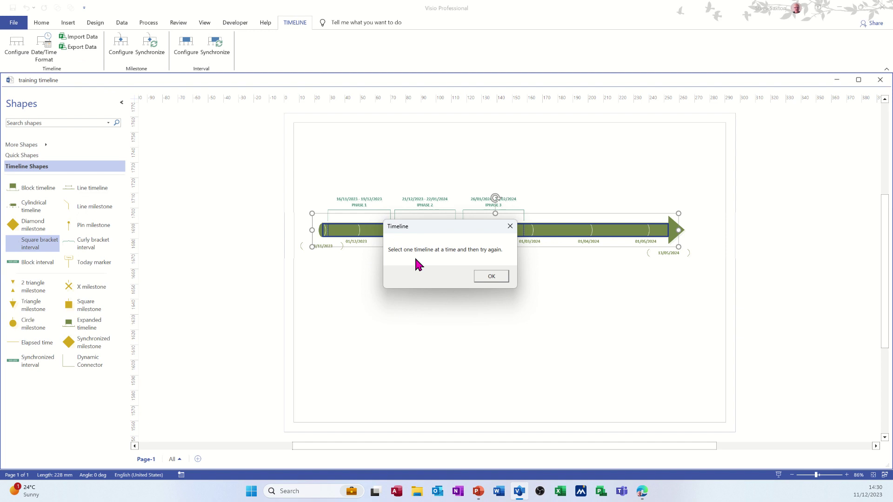
{"action": "left_click", "coordinate": [491, 276]}
{"action": "left_click", "coordinate": [376, 256]}
{"action": "left_click", "coordinate": [339, 232]}
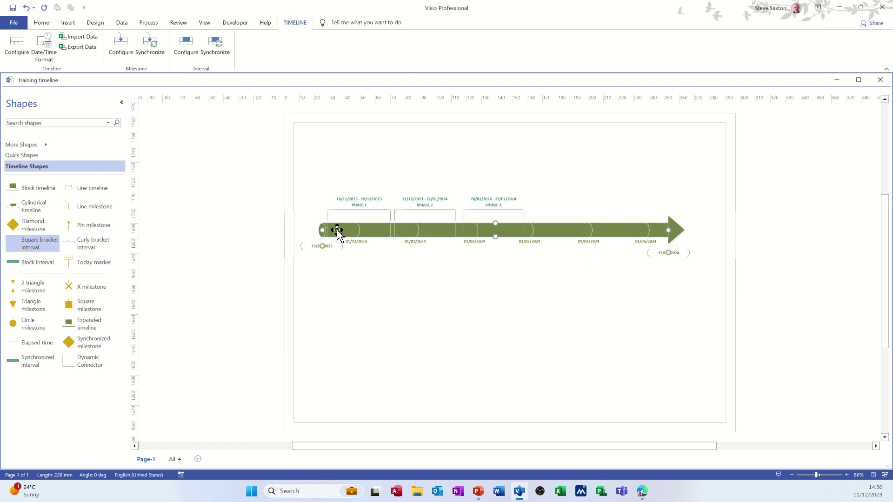
Export the timeline as Microsoft Project File 'steve Project' and acknowledge the success message
{"action": "left_click", "coordinate": [86, 48]}
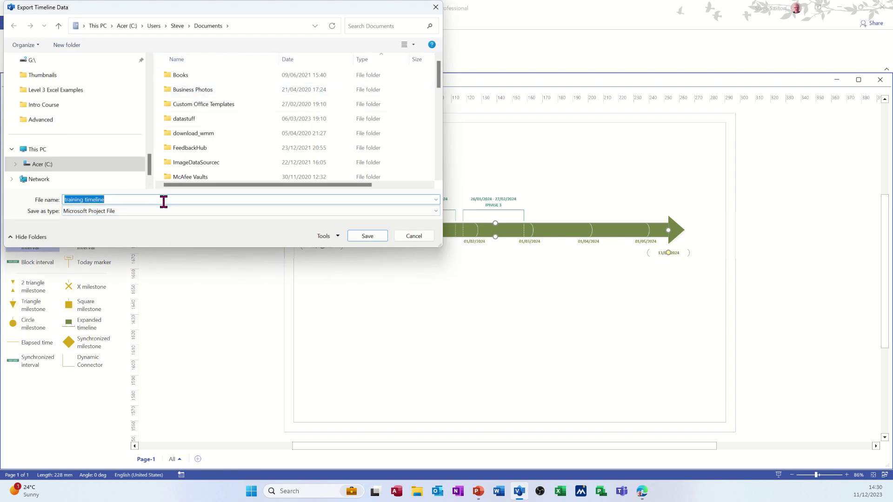
{"action": "type", "text": "steve"}
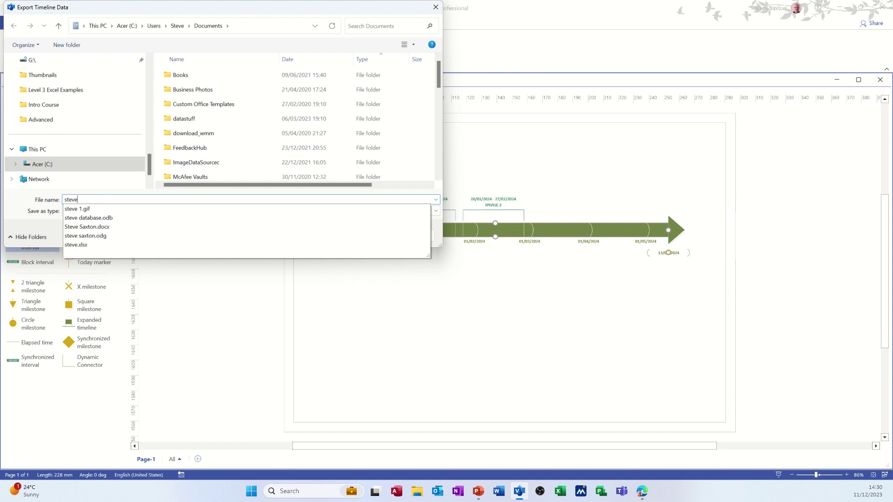
{"action": "type", "text": " Project"}
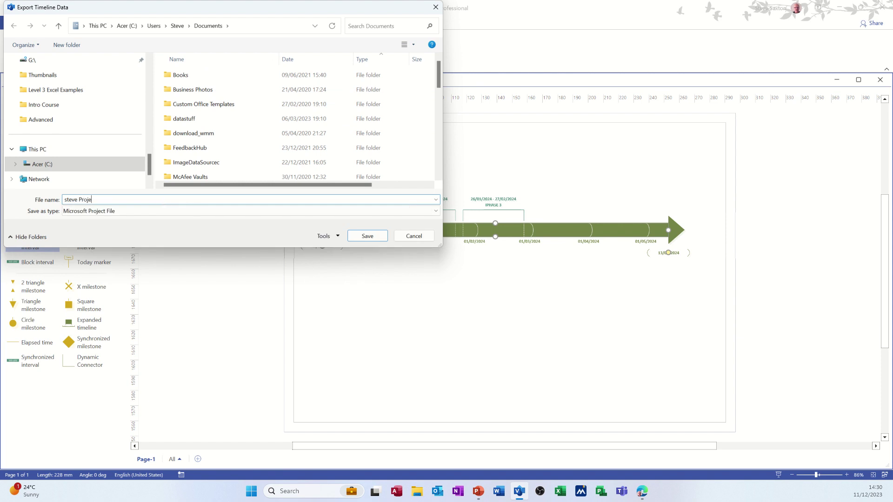
{"action": "left_click", "coordinate": [366, 237]}
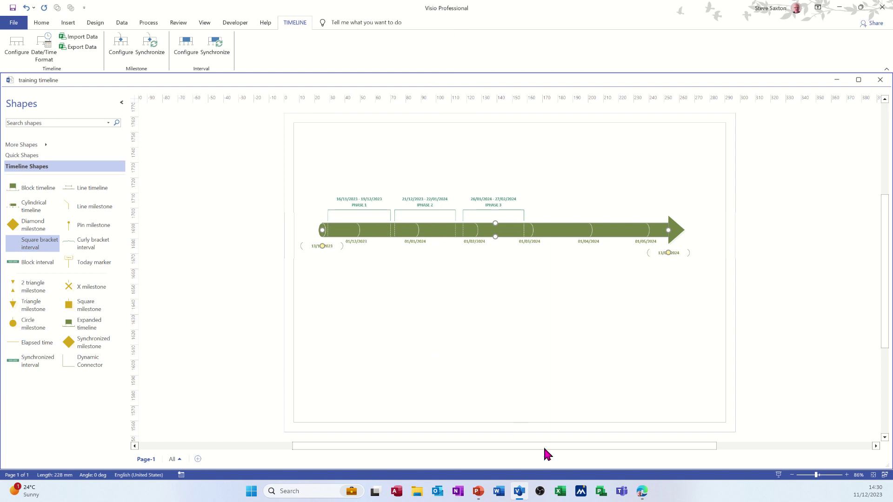
{"action": "mouse_move", "coordinate": [599, 494]}
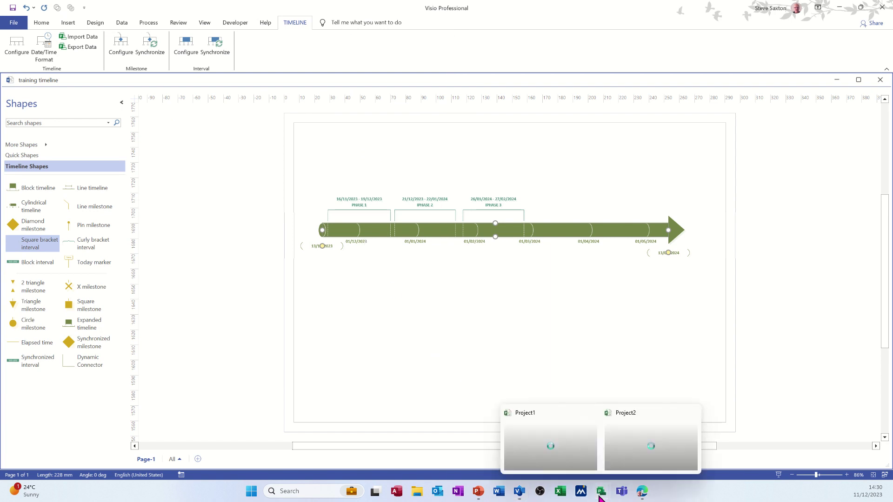
{"action": "left_click", "coordinate": [549, 452]}
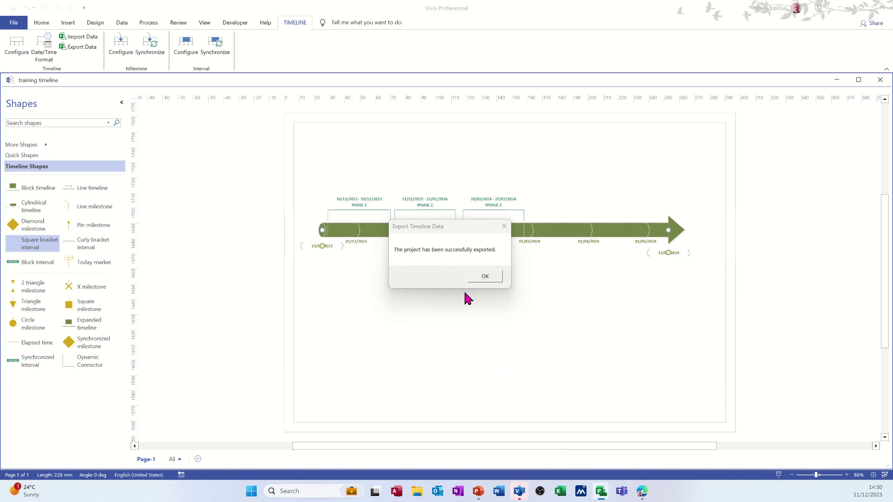
{"action": "left_click", "coordinate": [484, 277]}
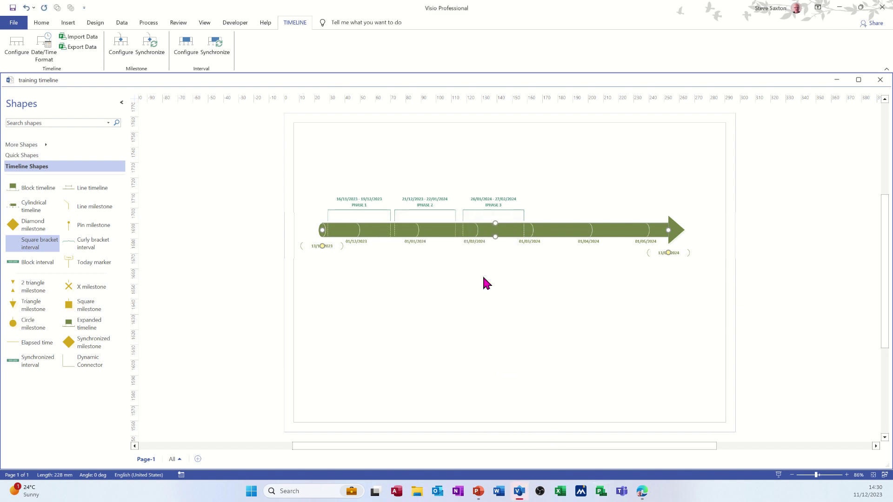
Open 'steve Project' from Project's Recent list and maximize the window
{"action": "left_click", "coordinate": [600, 494]}
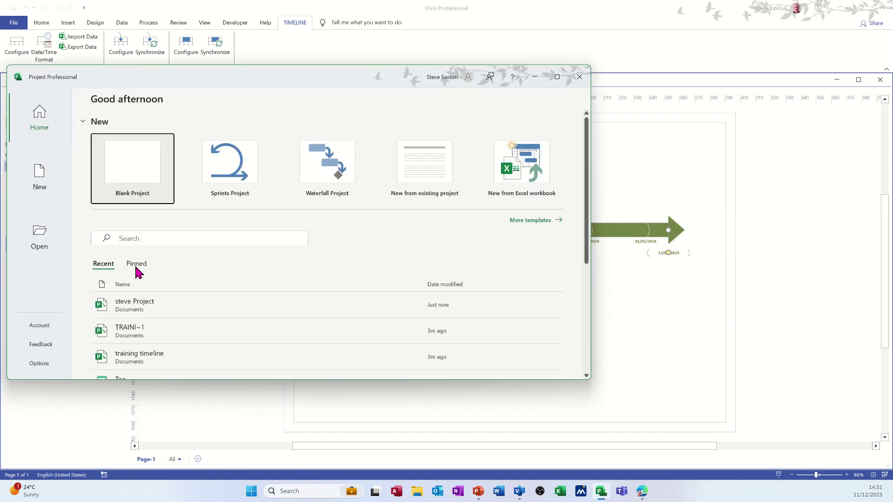
{"action": "left_click", "coordinate": [124, 311]}
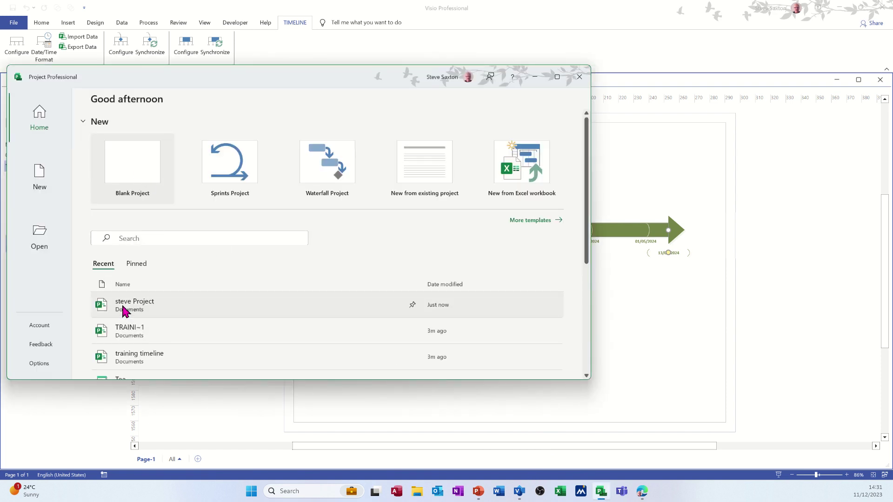
{"action": "left_click", "coordinate": [557, 76]}
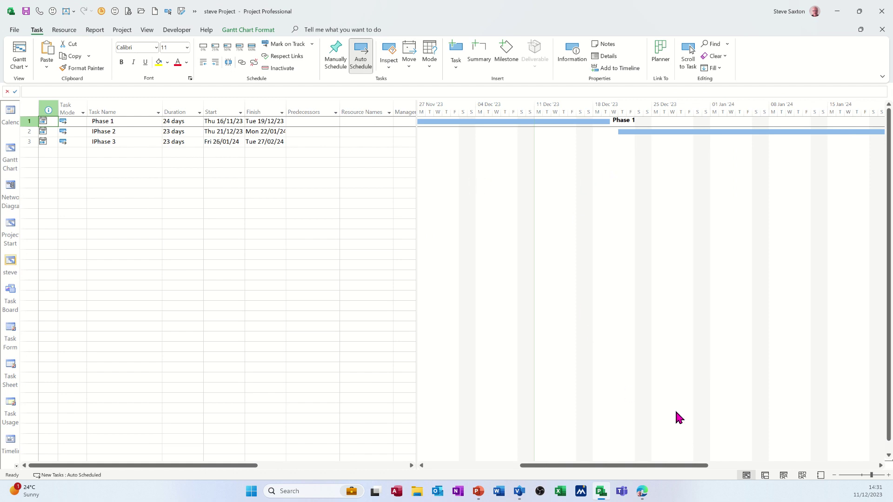
Zoom the timescale out to months and insert a task named Master above Phase 1
{"action": "left_click", "coordinate": [834, 476]}
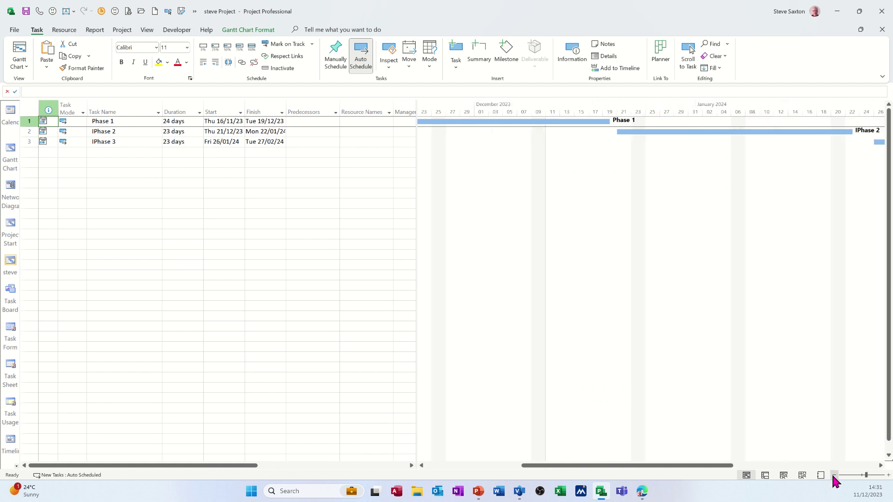
{"action": "left_click", "coordinate": [833, 476]}
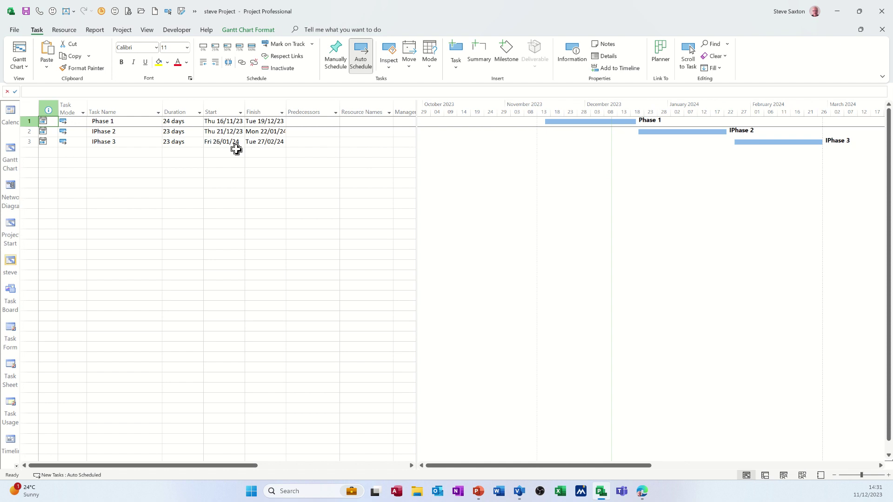
{"action": "left_click", "coordinate": [26, 121]}
{"action": "right_click", "coordinate": [29, 122]}
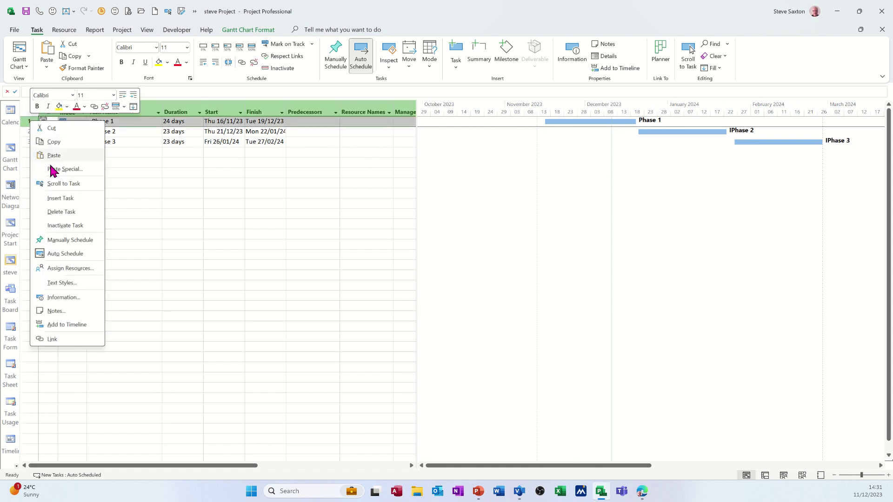
{"action": "left_click", "coordinate": [58, 198]}
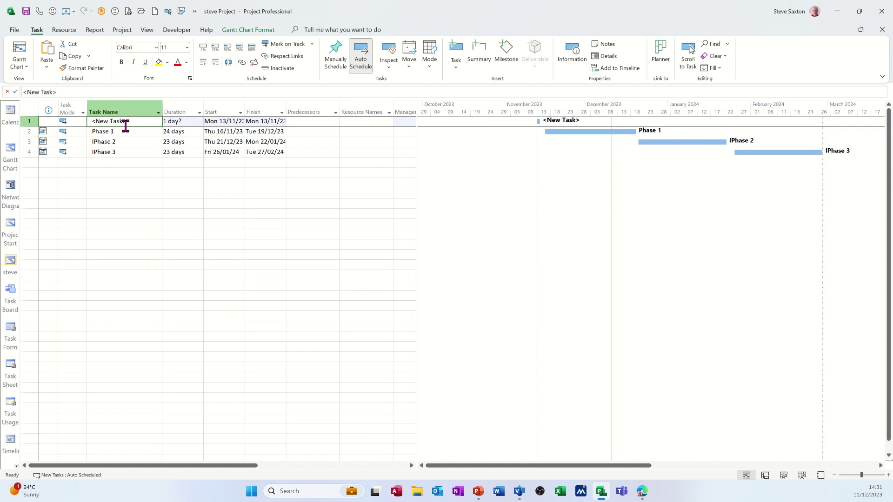
{"action": "left_click", "coordinate": [132, 121]}
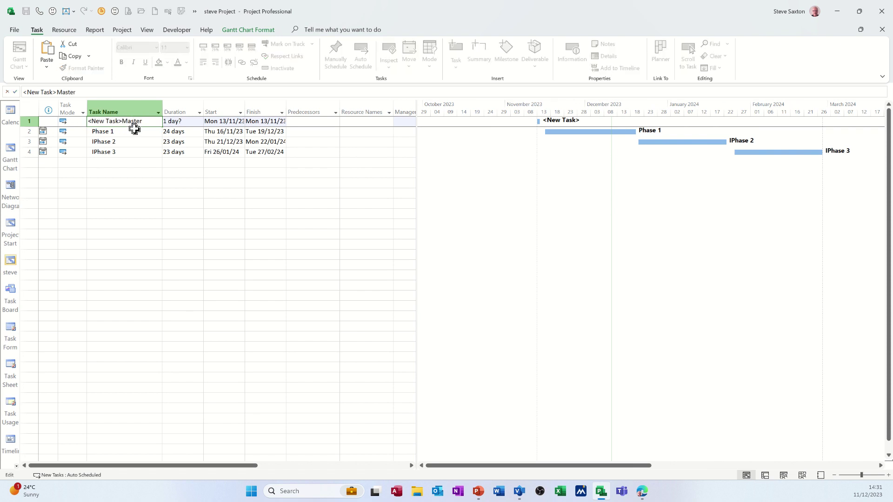
{"action": "key", "text": "BackSpace"}
{"action": "key", "text": "BackSpace"}
{"action": "key", "text": "BackSpace"}
{"action": "key", "text": "BackSpace"}
{"action": "key", "text": "BackSpace"}
{"action": "key", "text": "BackSpace"}
{"action": "key", "text": "BackSpace"}
{"action": "key", "text": "BackSpace"}
{"action": "key", "text": "BackSpace"}
{"action": "key", "text": "BackSpace"}
{"action": "key", "text": "BackSpace"}
{"action": "key", "text": "BackSpace"}
{"action": "key", "text": "BackSpace"}
{"action": "key", "text": "BackSpace"}
{"action": "key", "text": "BackSpace"}
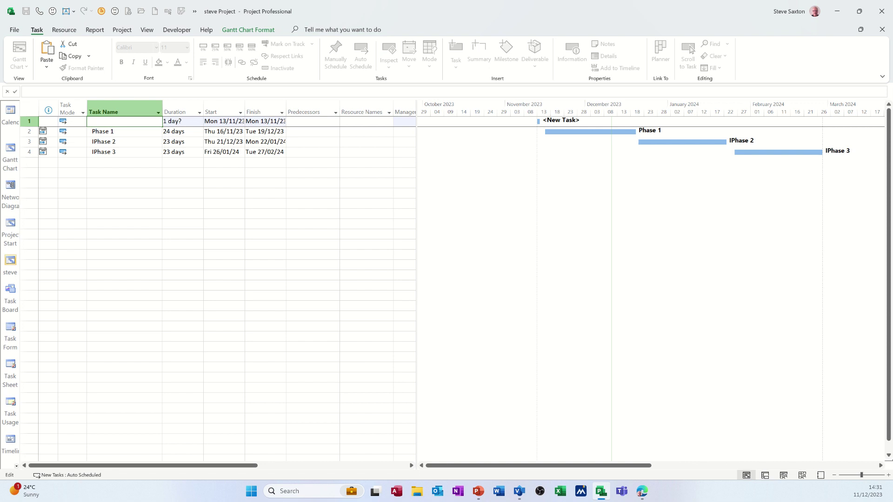
{"action": "left_click", "coordinate": [140, 167]}
Indent the three phases under Master and link them sequentially
{"action": "left_click_drag", "start_coordinate": [30, 131], "coordinate": [32, 151]}
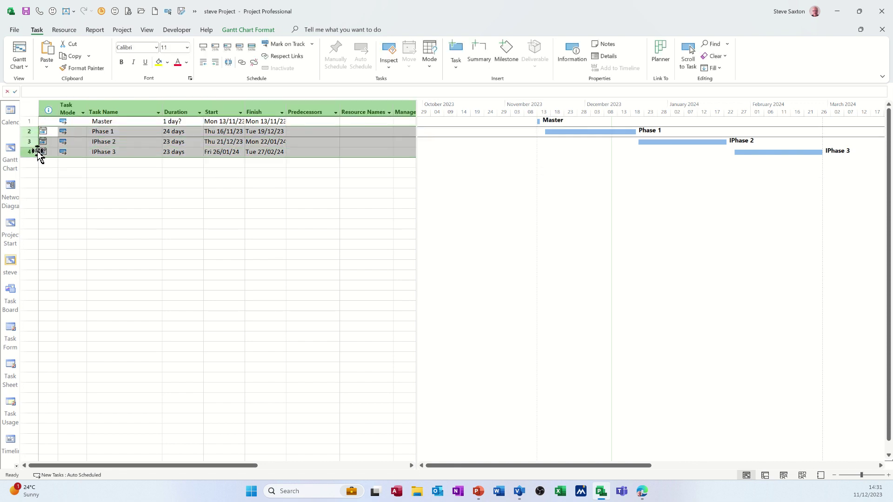
{"action": "left_click", "coordinate": [215, 62]}
{"action": "left_click", "coordinate": [120, 176]}
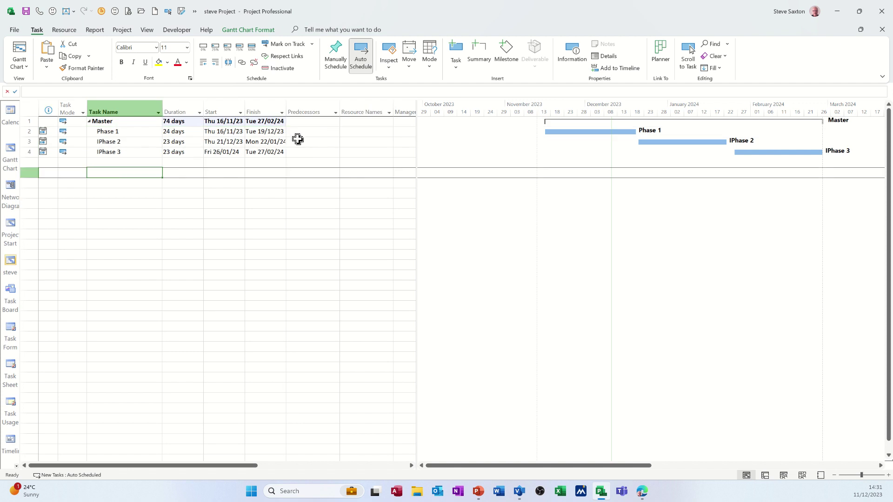
{"action": "left_click_drag", "start_coordinate": [305, 132], "coordinate": [304, 151]}
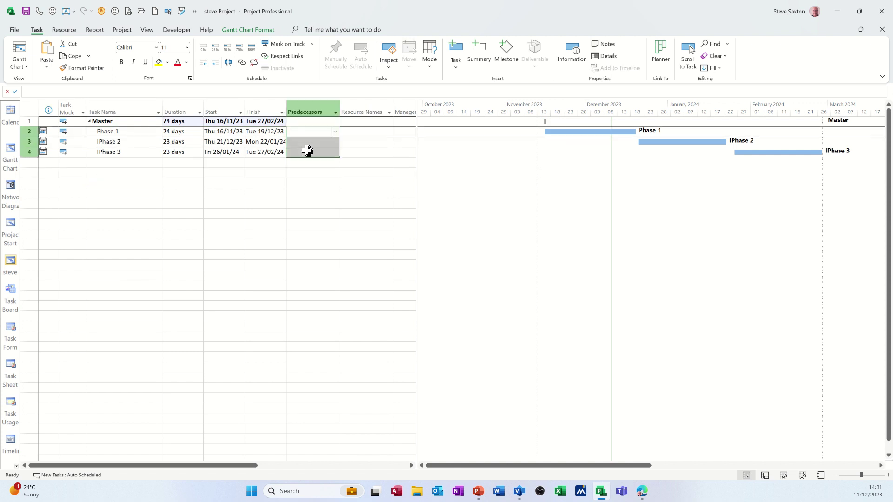
{"action": "left_click", "coordinate": [242, 62]}
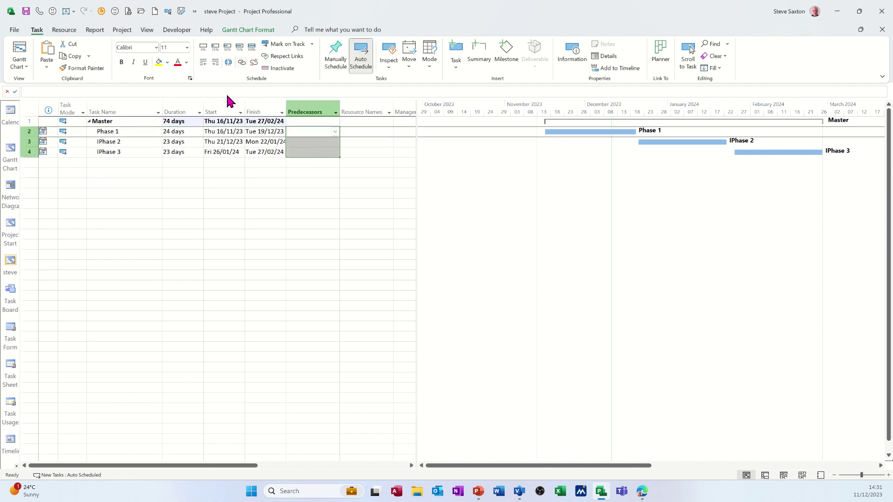
{"action": "left_click", "coordinate": [138, 162]}
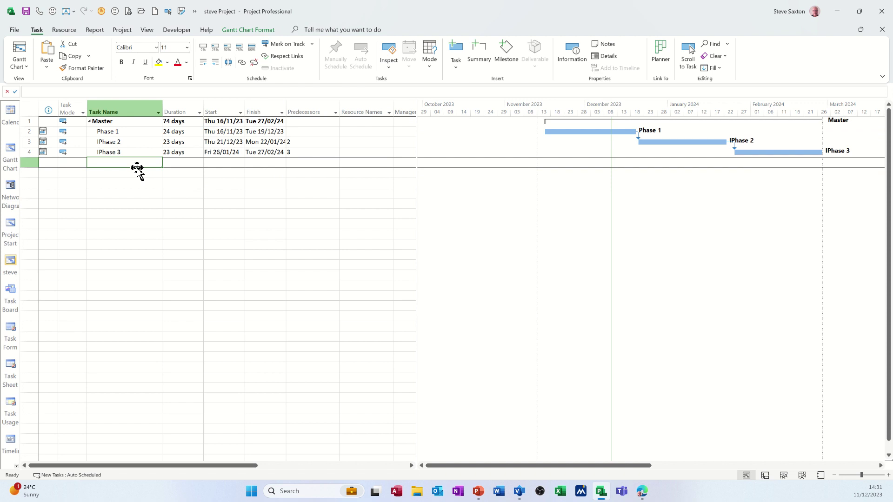